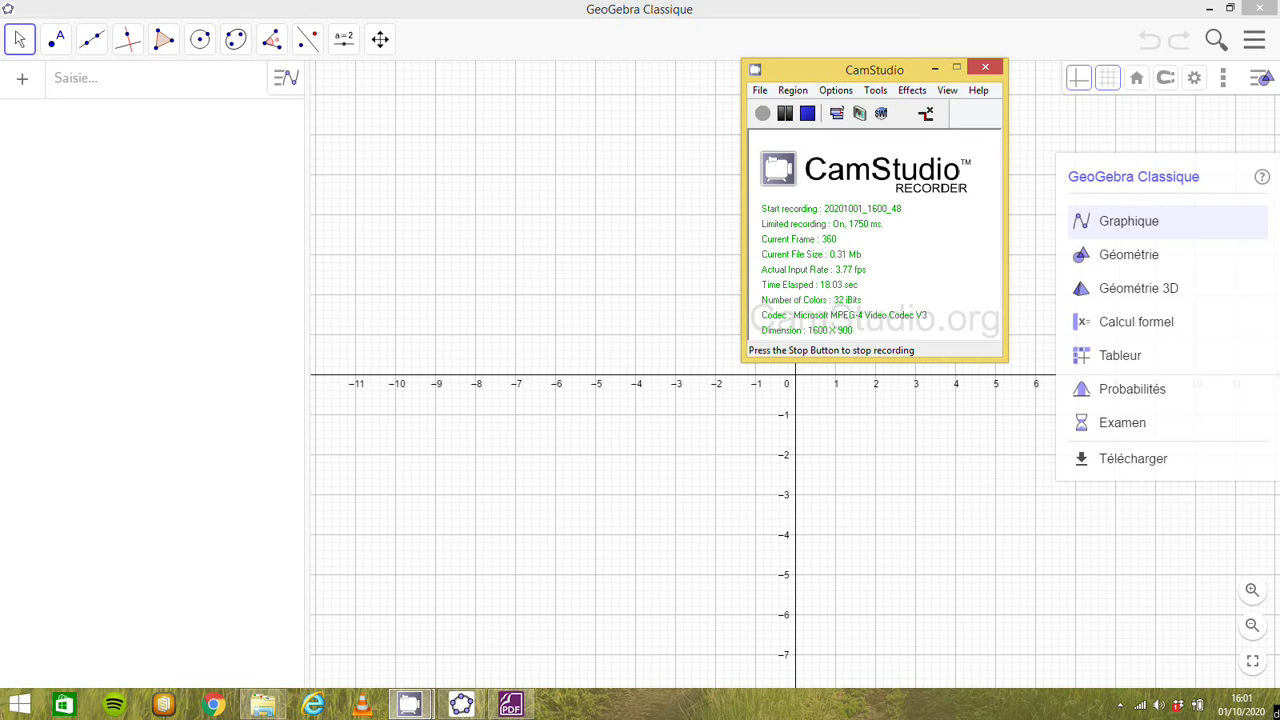
Open the Tableur view, consult the hybrid vehicle sales table in the Foxit PDF, and return to GeoGebra.
click(1104, 368)
click(1104, 368)
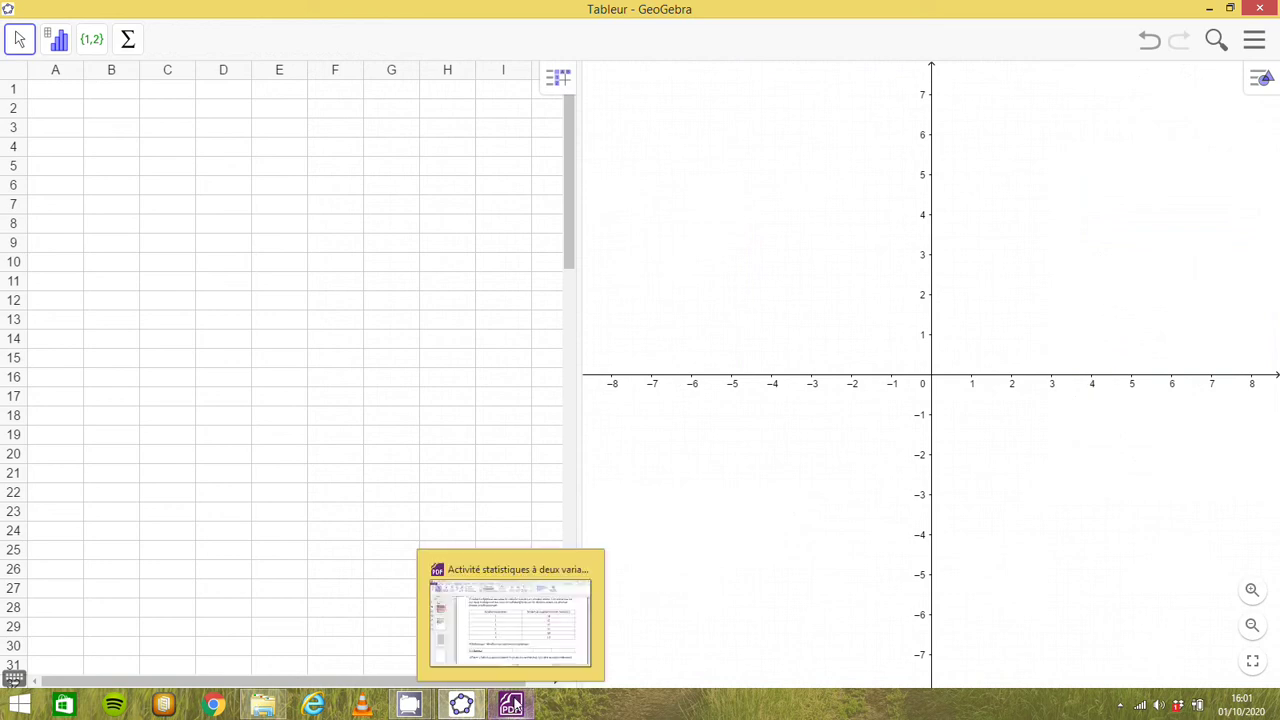
click(512, 702)
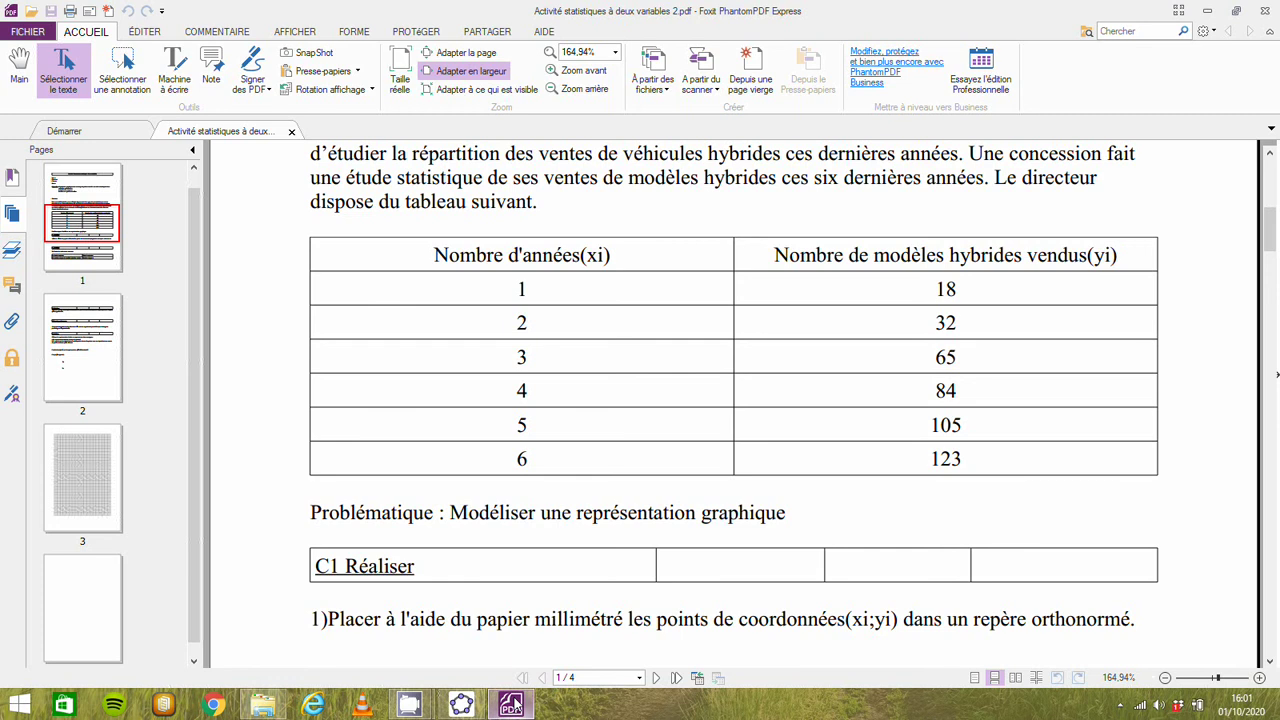
click(461, 705)
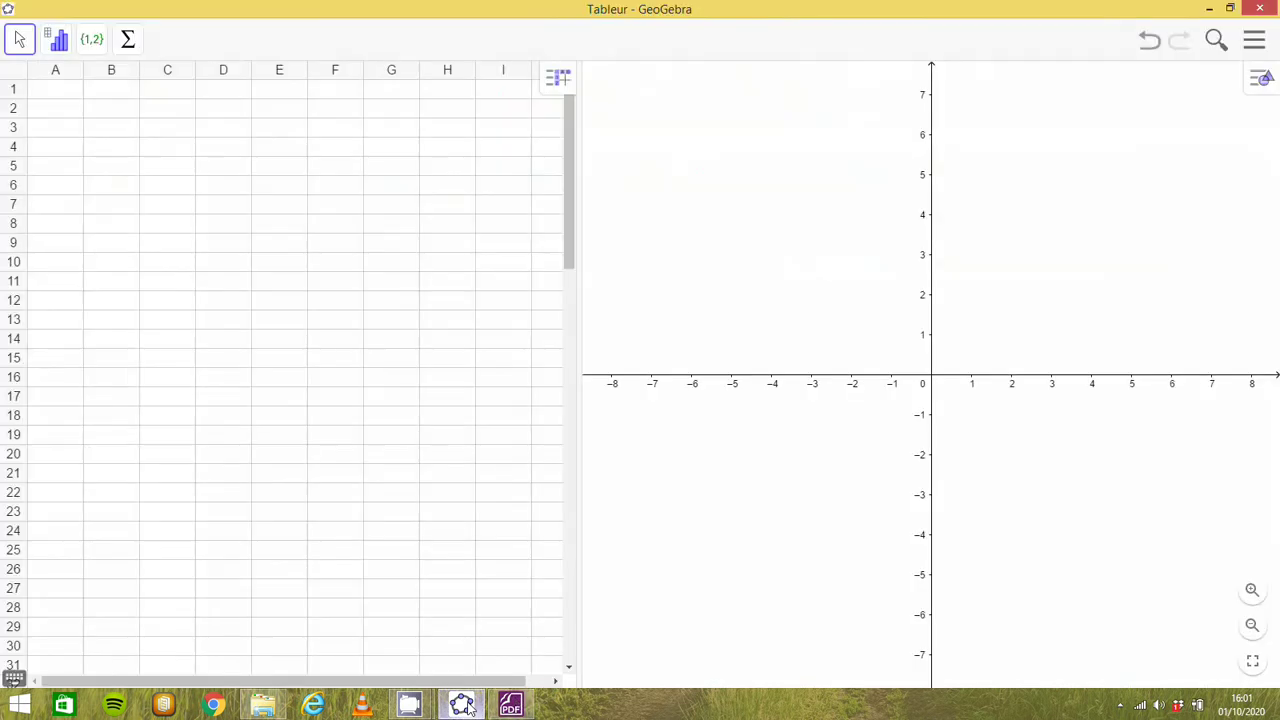
Enter the year numbers 1, 2, 3, 4, 5 and 6 in cells C6 to C11.
click(170, 193)
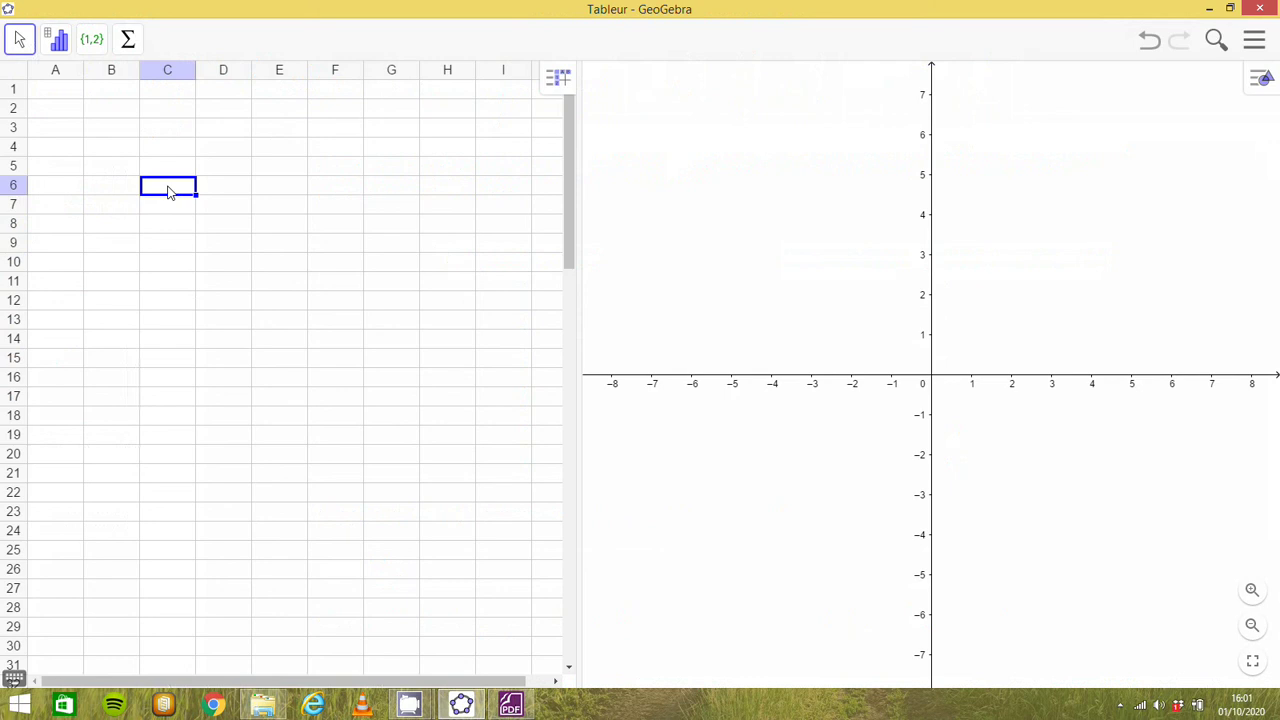
text(1)
key(Return)
text(2)
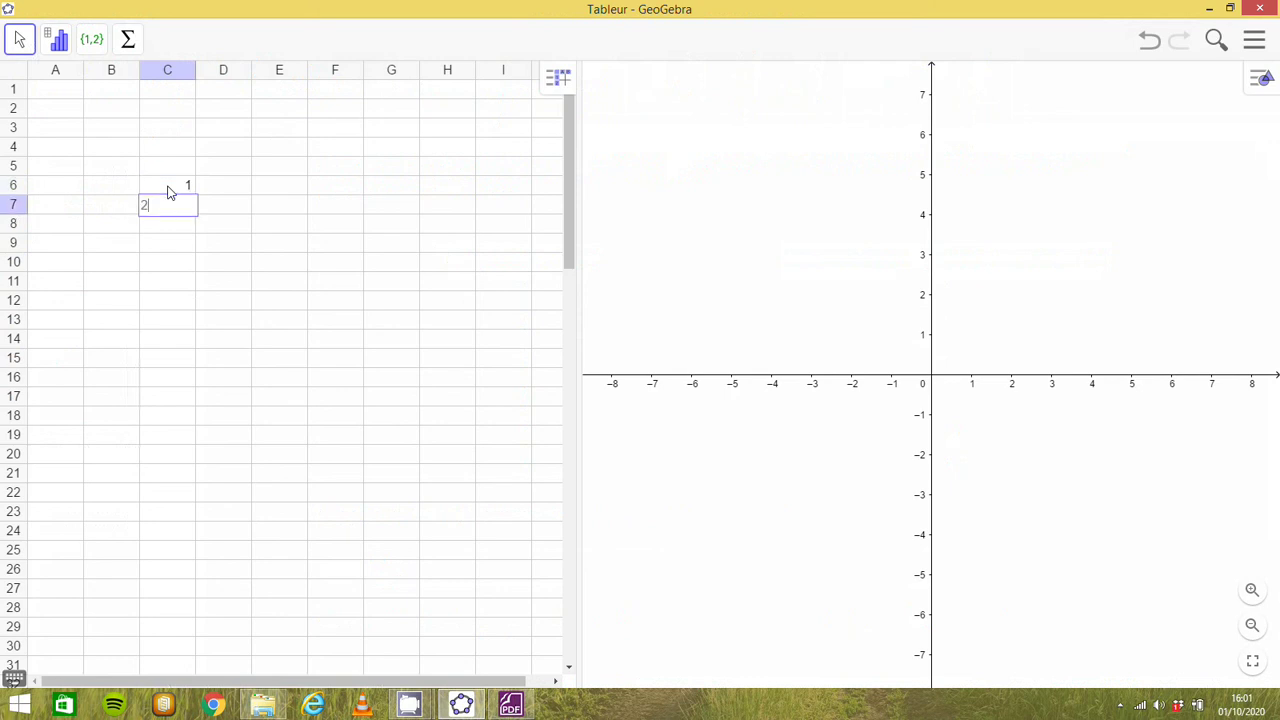
key(Return)
text(3)
key(Return)
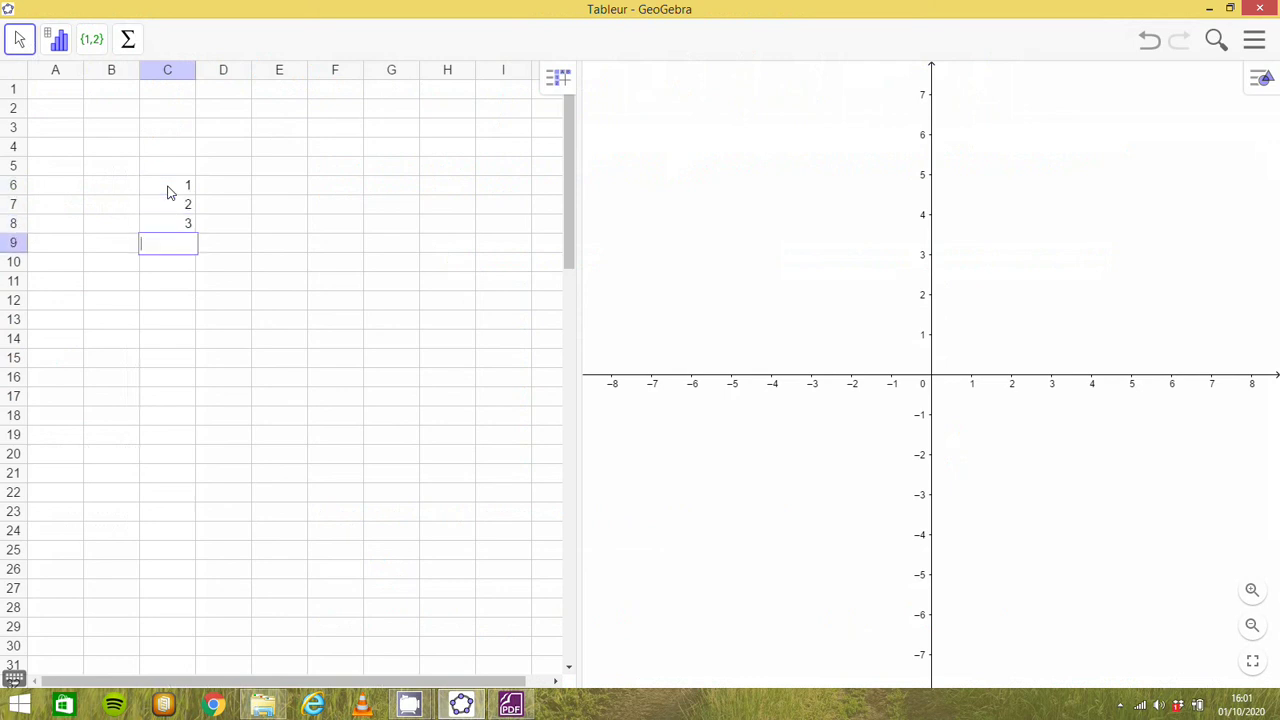
text(4)
key(Return)
text(5)
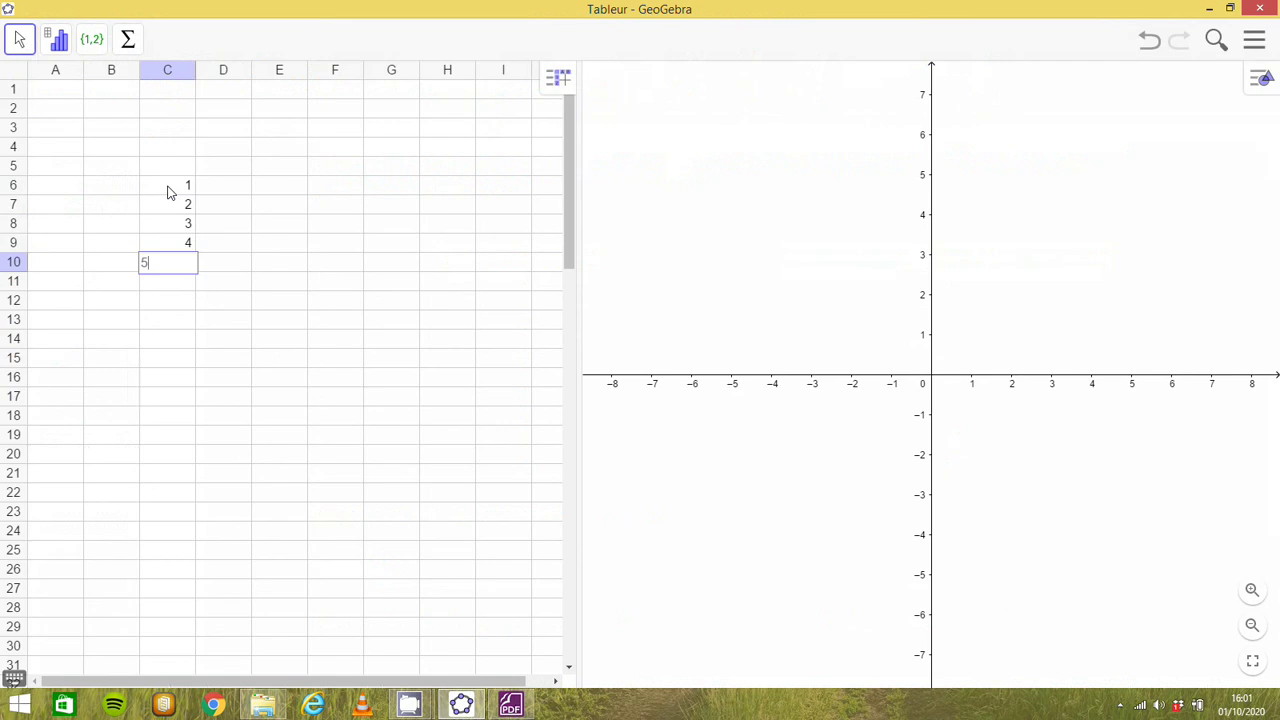
key(Return)
text(6)
key(Return)
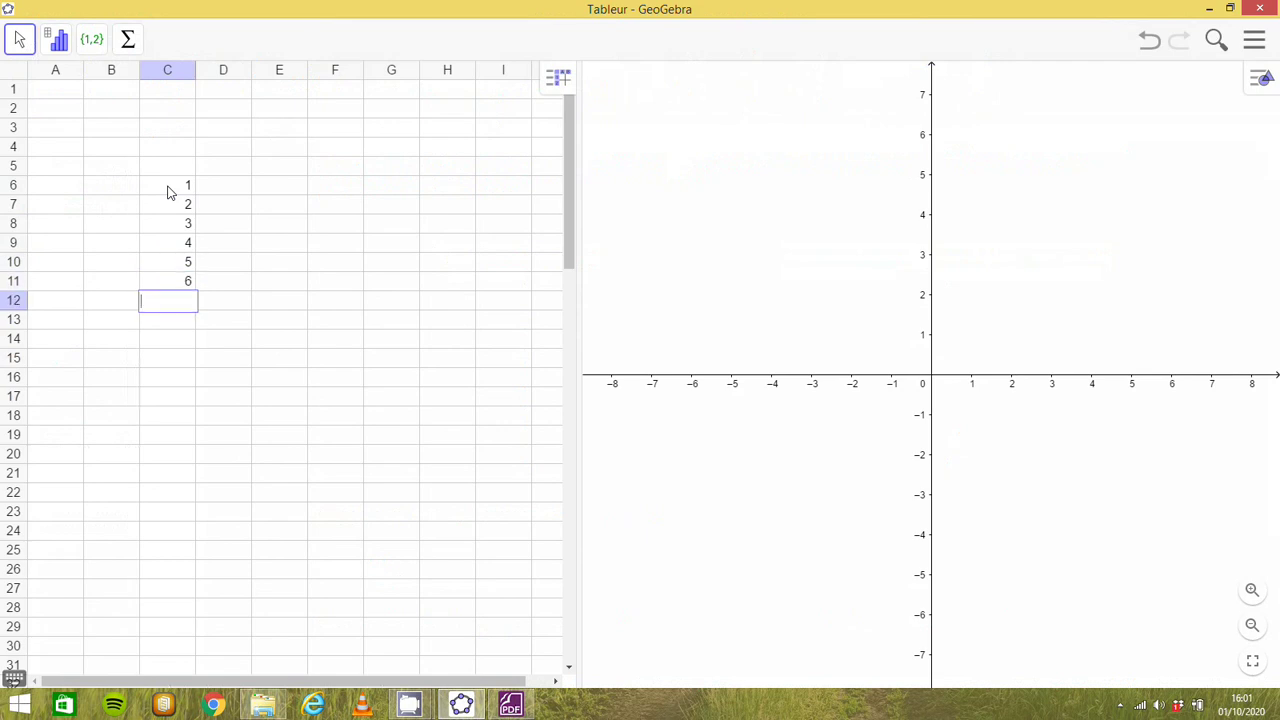
Enter the first two sales values from the PDF table, 18 in D6 and 32 in D7.
key(Right)
key(Up)
key(Up)
key(Up)
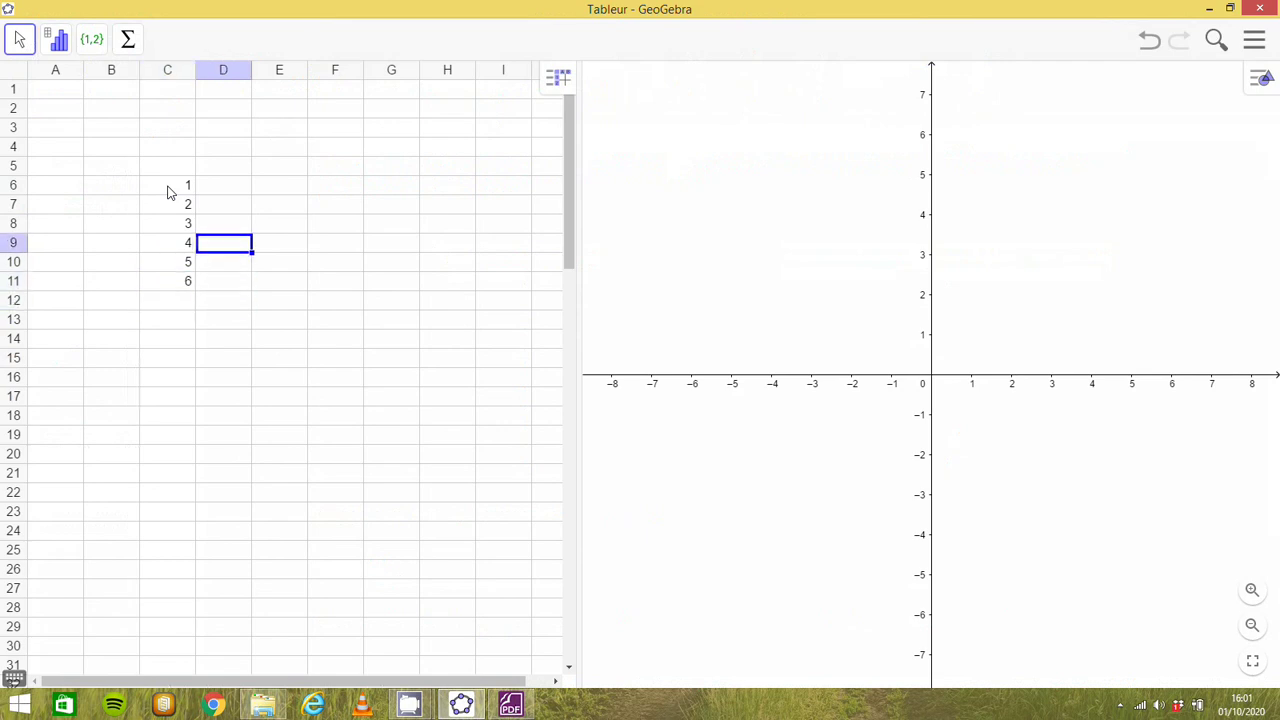
key(Up)
key(Up)
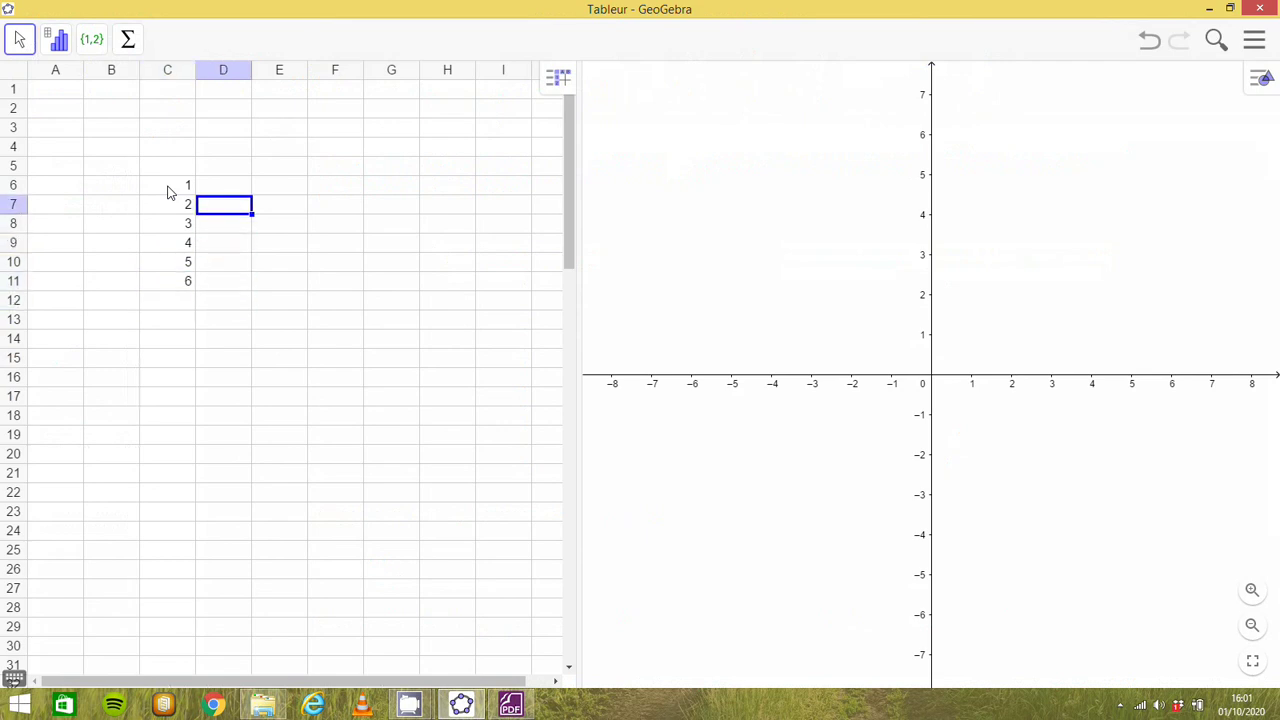
key(Up)
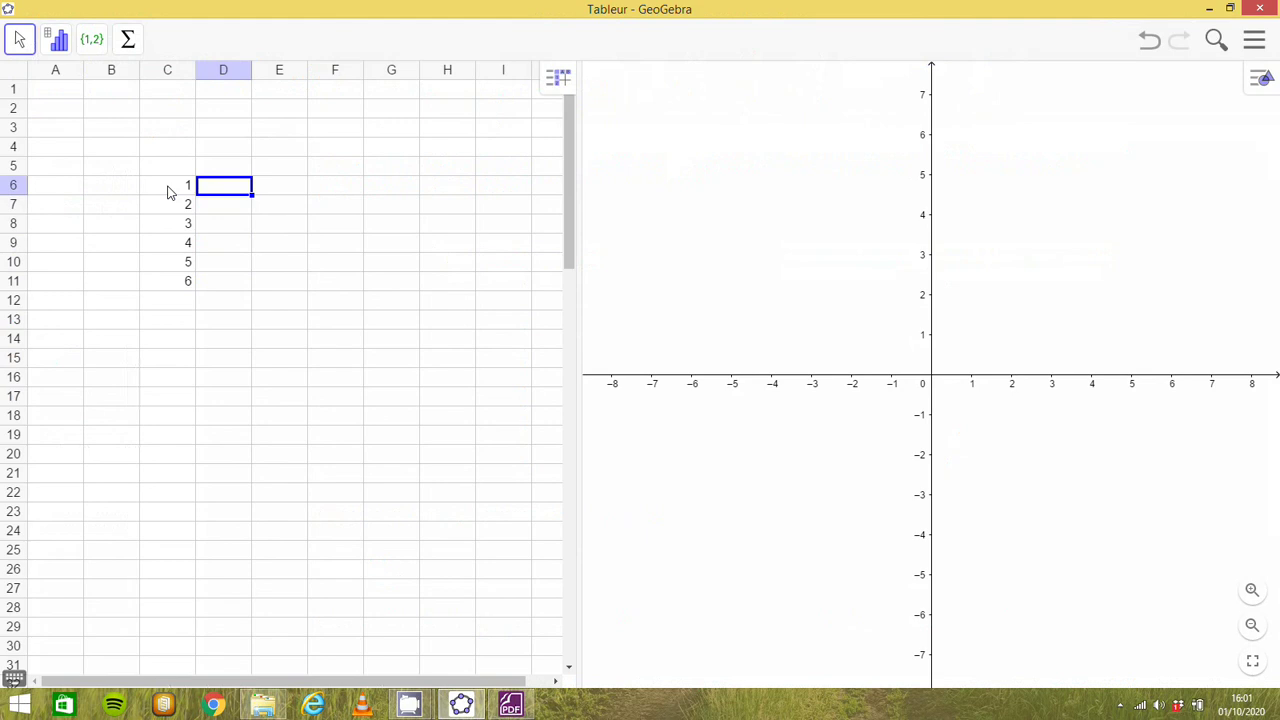
click(505, 705)
click(502, 704)
text(18)
key(Return)
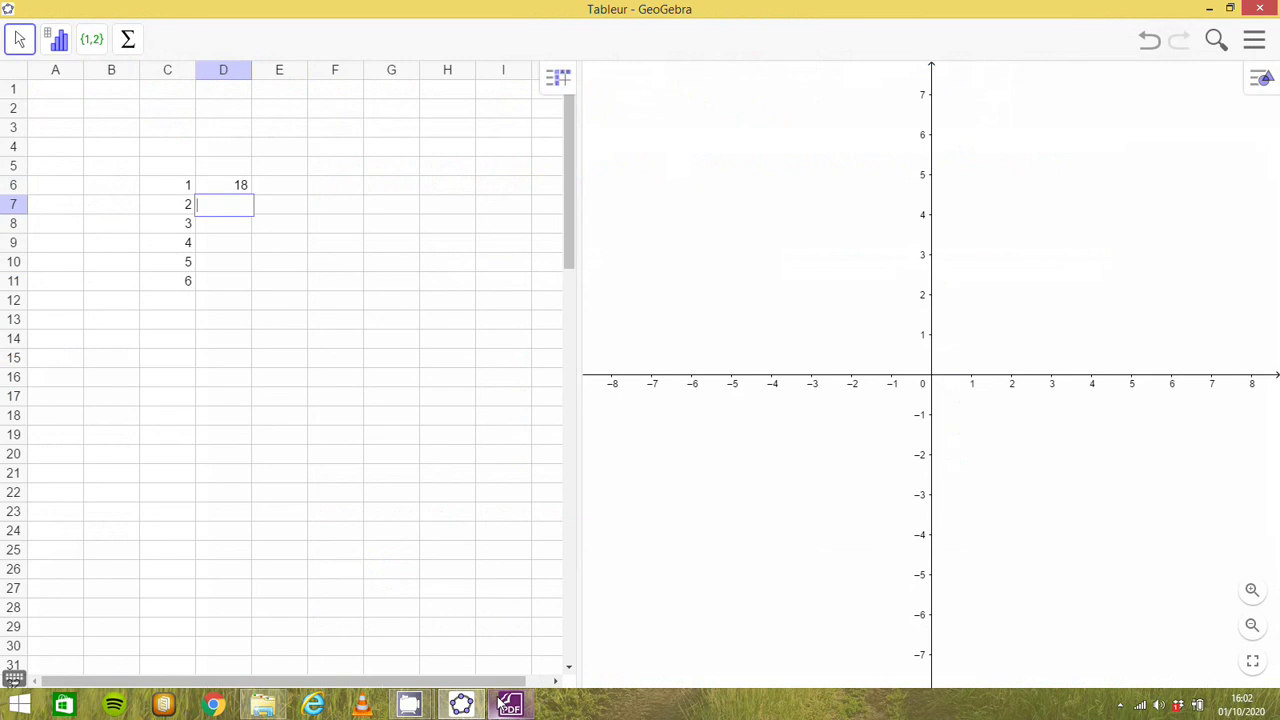
text(32)
key(Return)
Check the PDF table for the following sales values and enter 65 in D8 and 84 in D9.
click(505, 705)
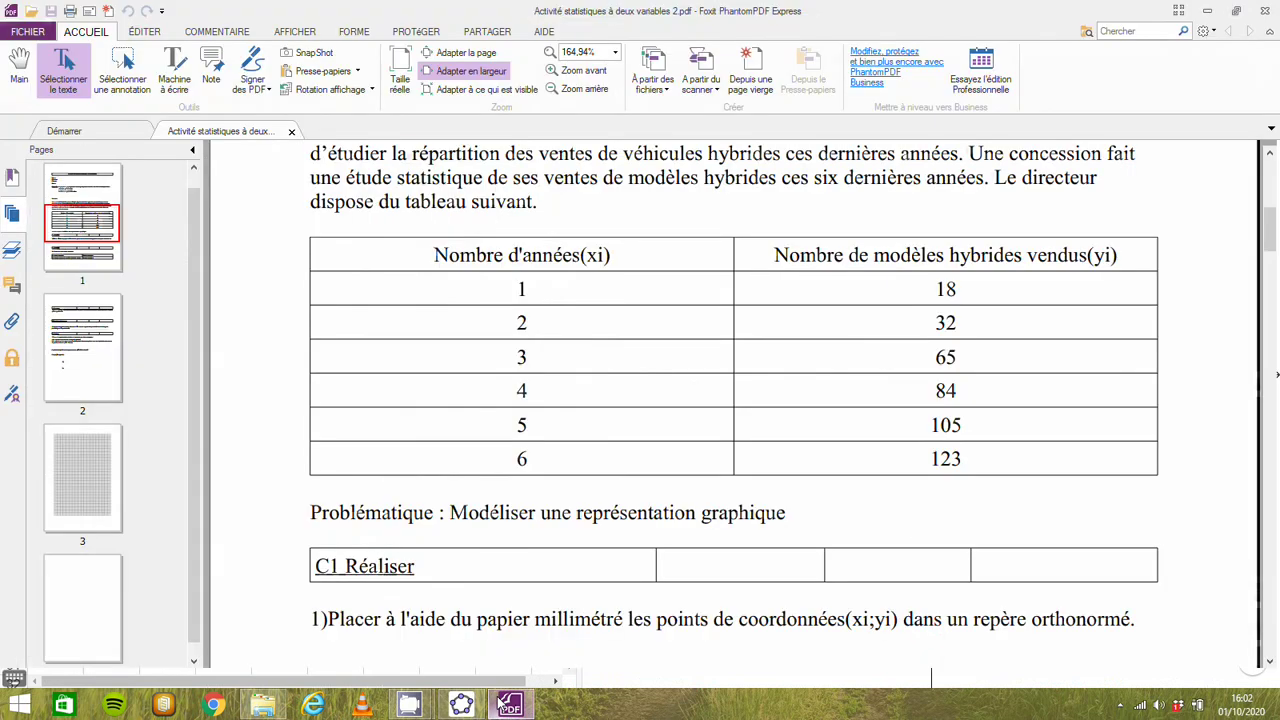
click(505, 705)
text(65)
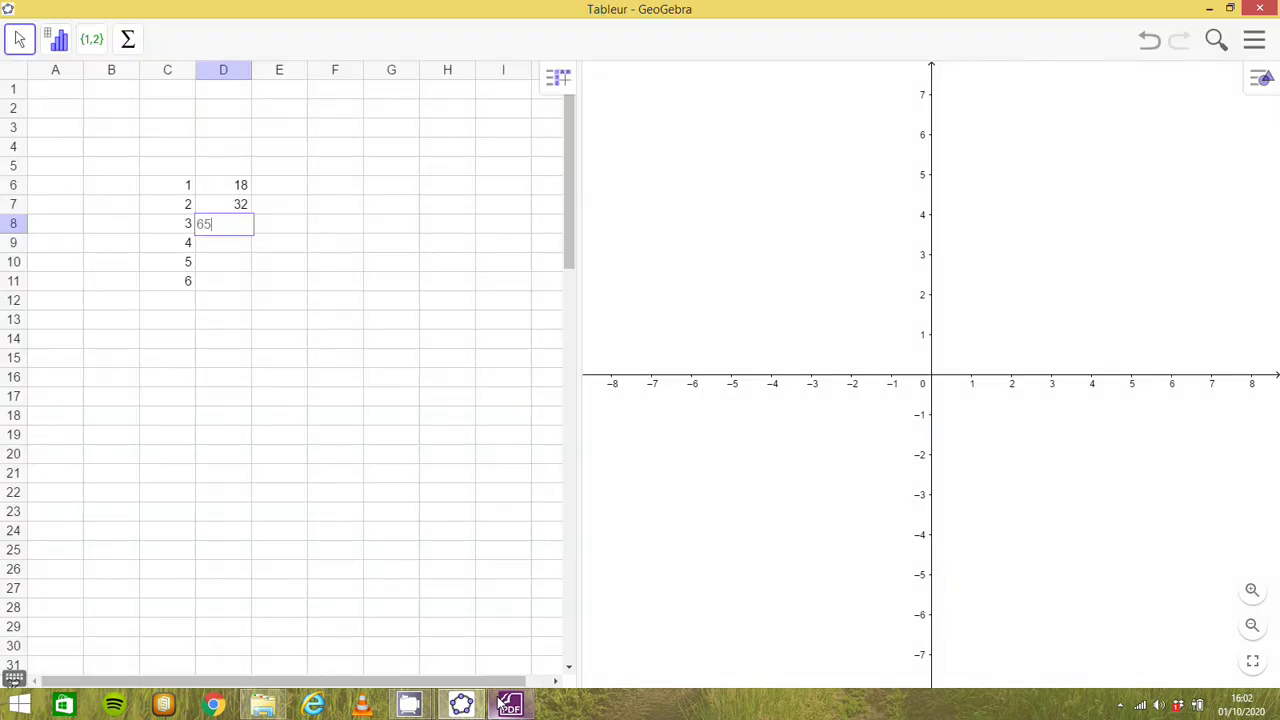
key(Return)
text(8)
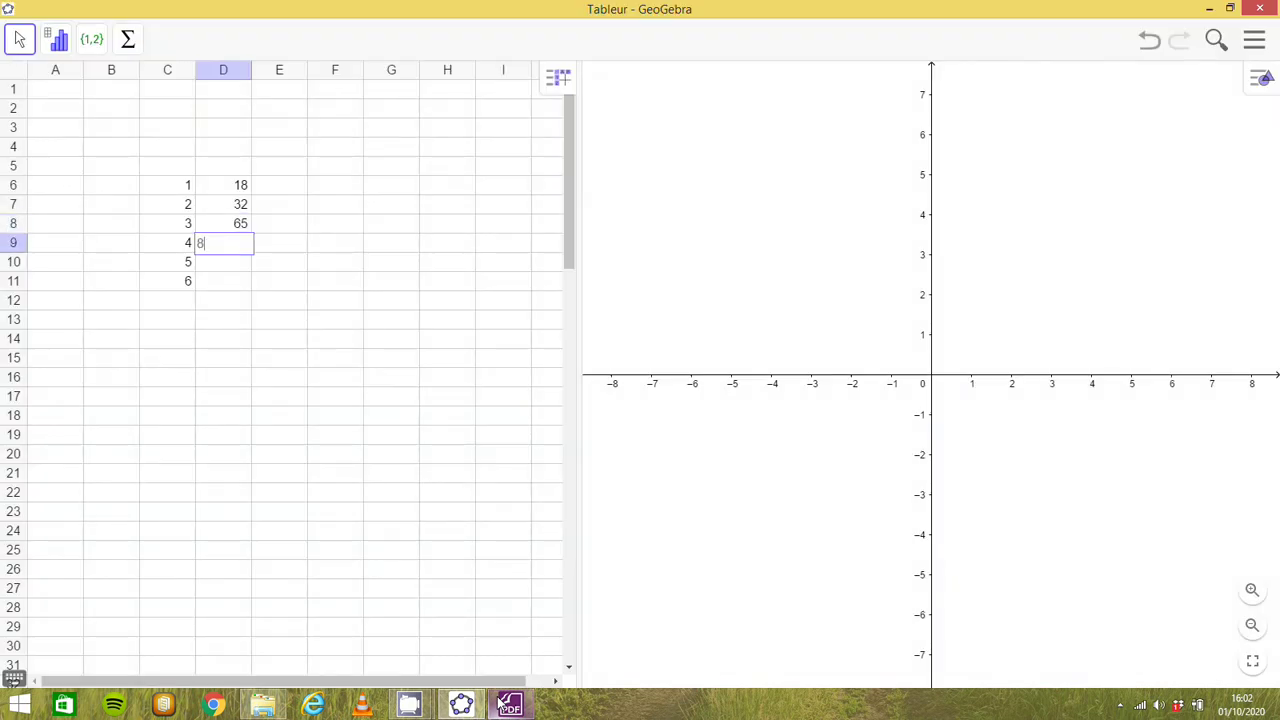
text(4)
key(Return)
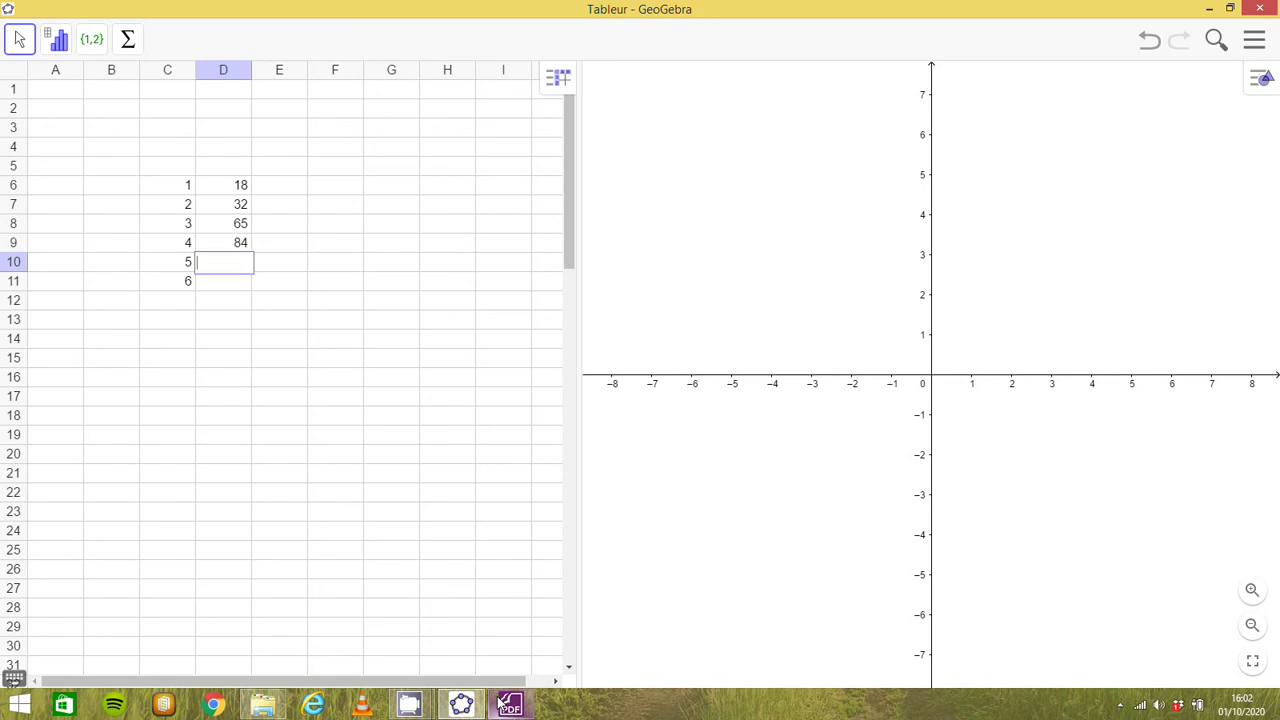
Complete the sales column against the PDF table with 105 in D10 and 123 in D11.
text(103)
key(Return)
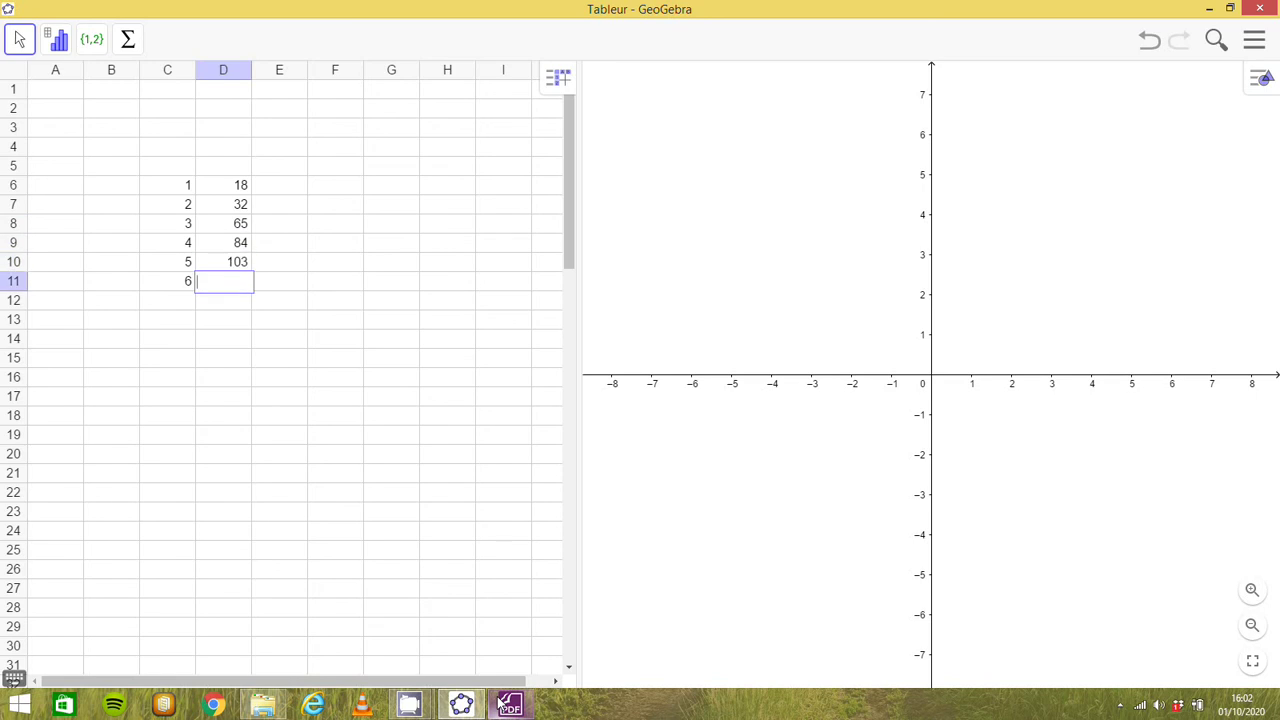
click(505, 704)
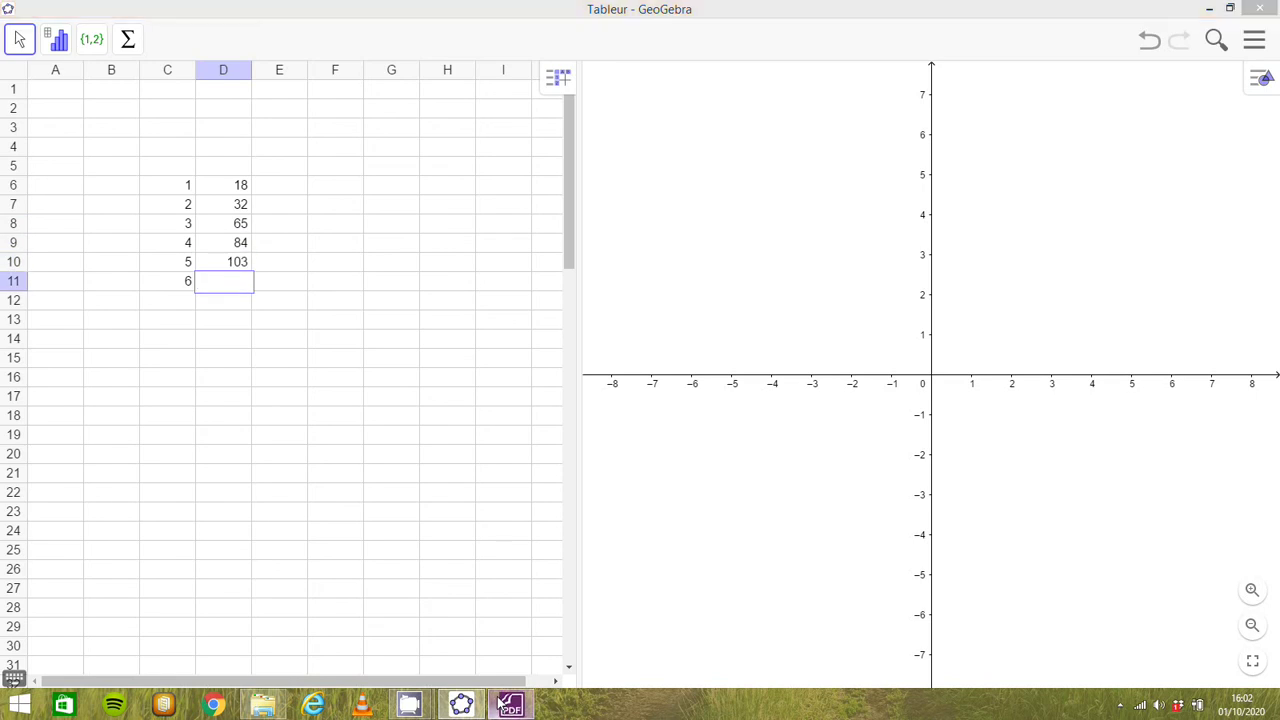
key(alt+Tab)
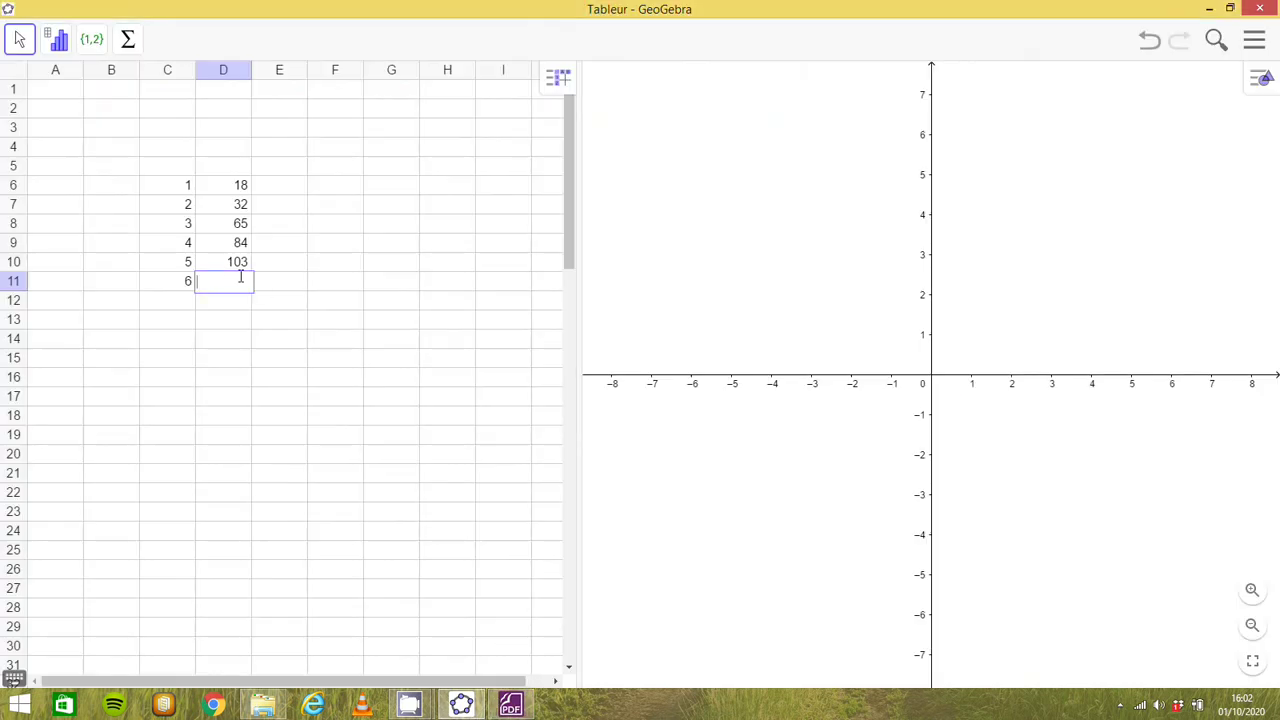
click(249, 268)
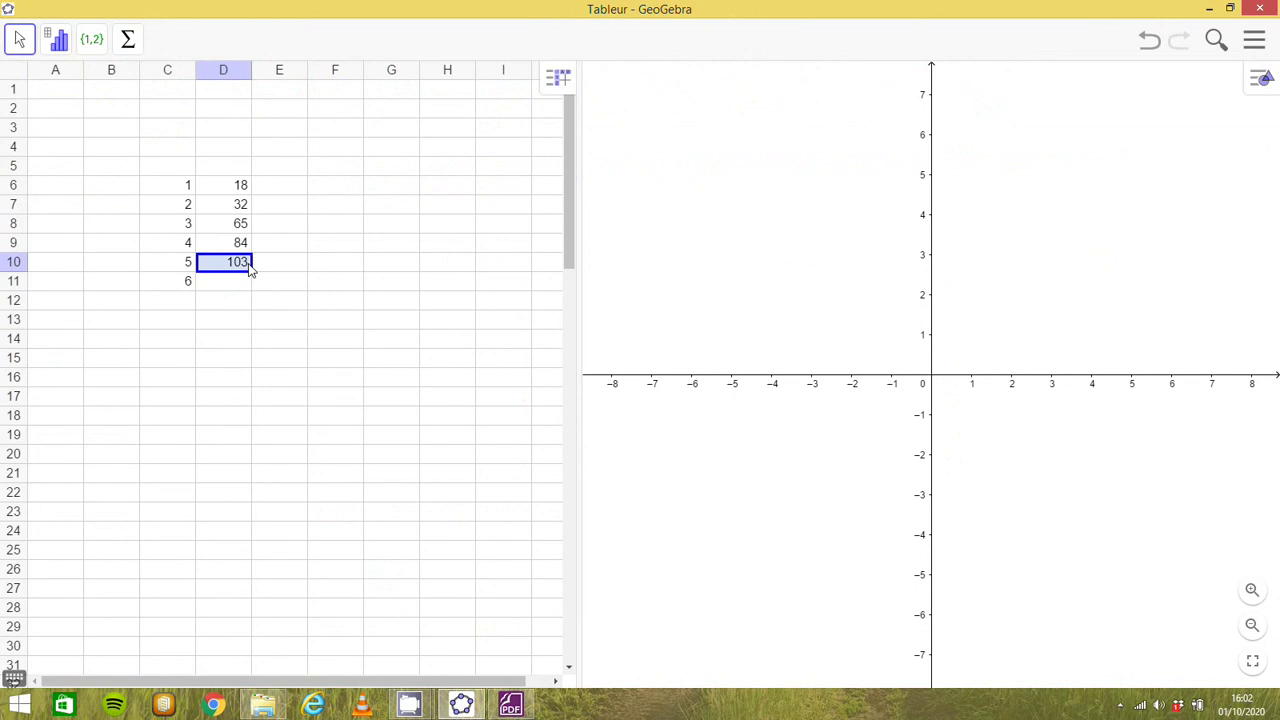
text(105)
key(Return)
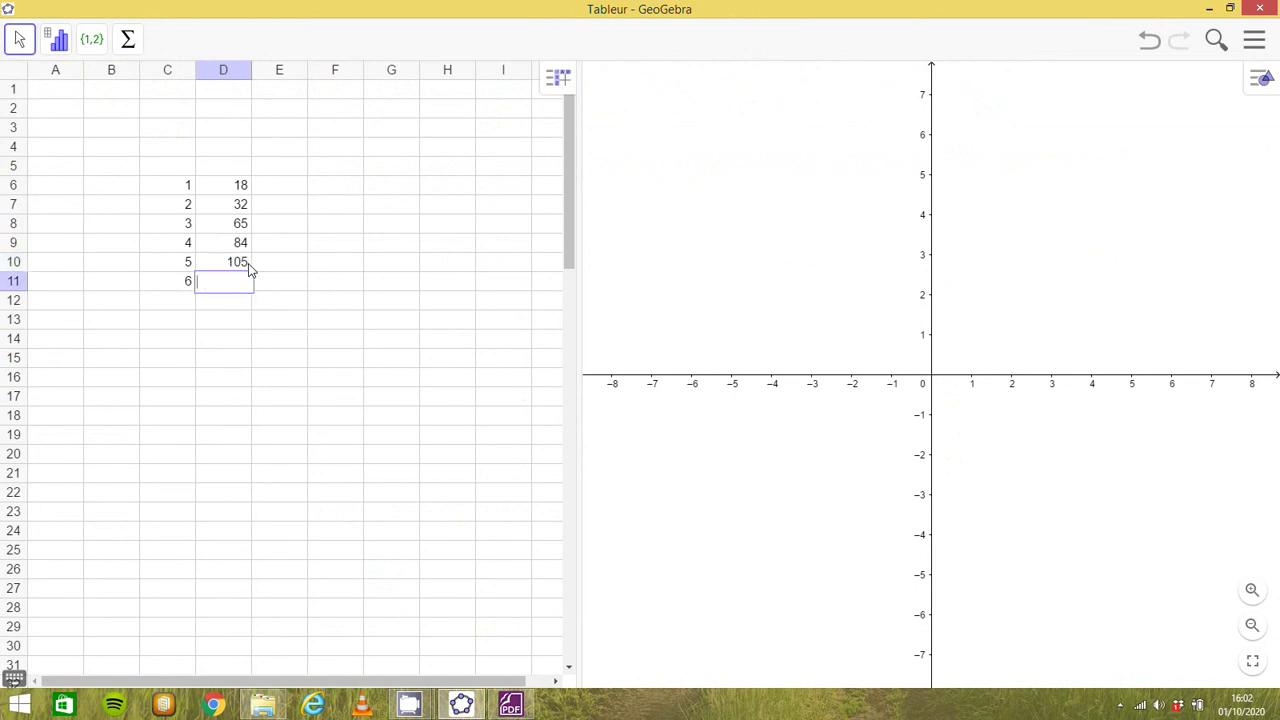
text(123)
key(Return)
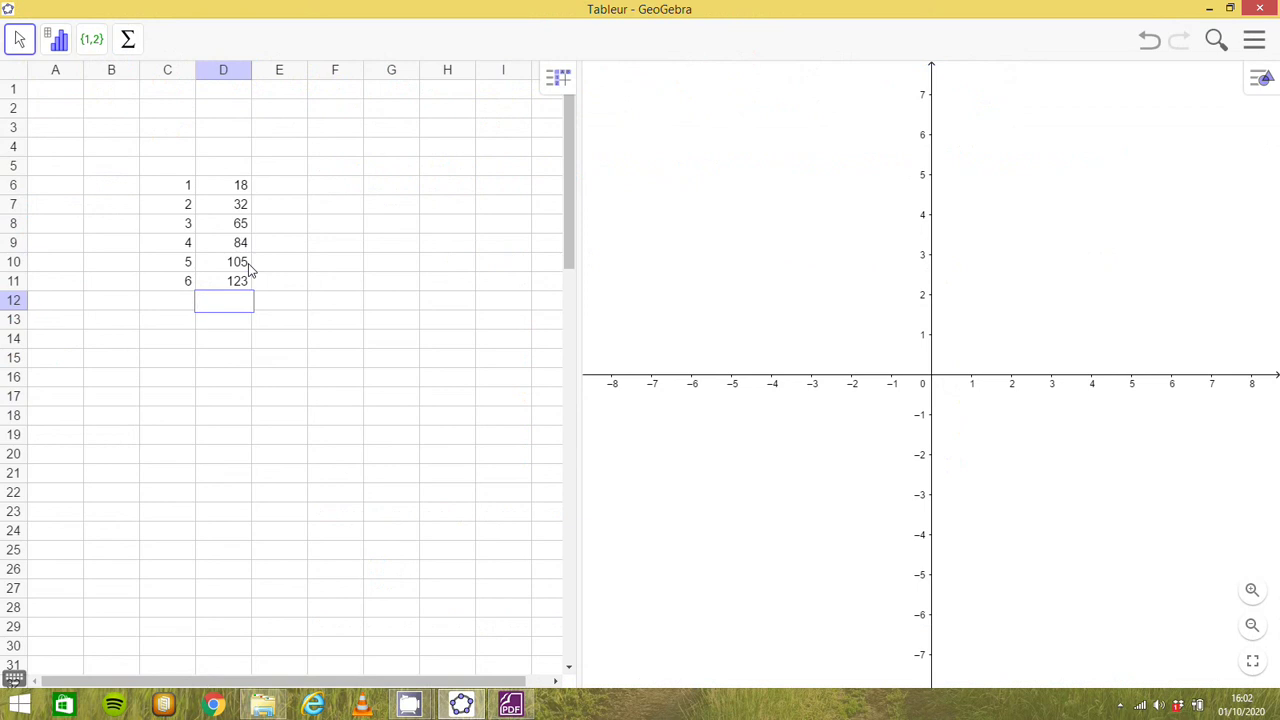
Create a two-variable statistics analysis (Statistiques à deux variables) from the cell range C6:D11.
drag(246, 283, 166, 190)
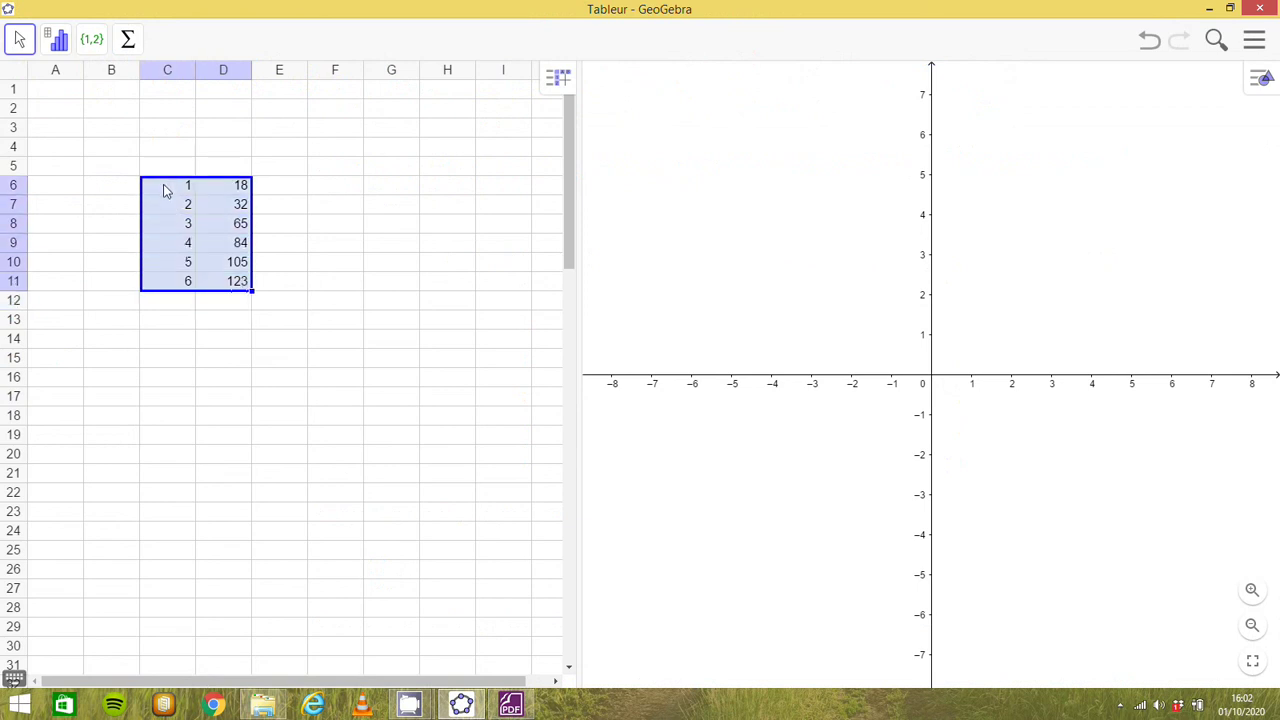
click(58, 40)
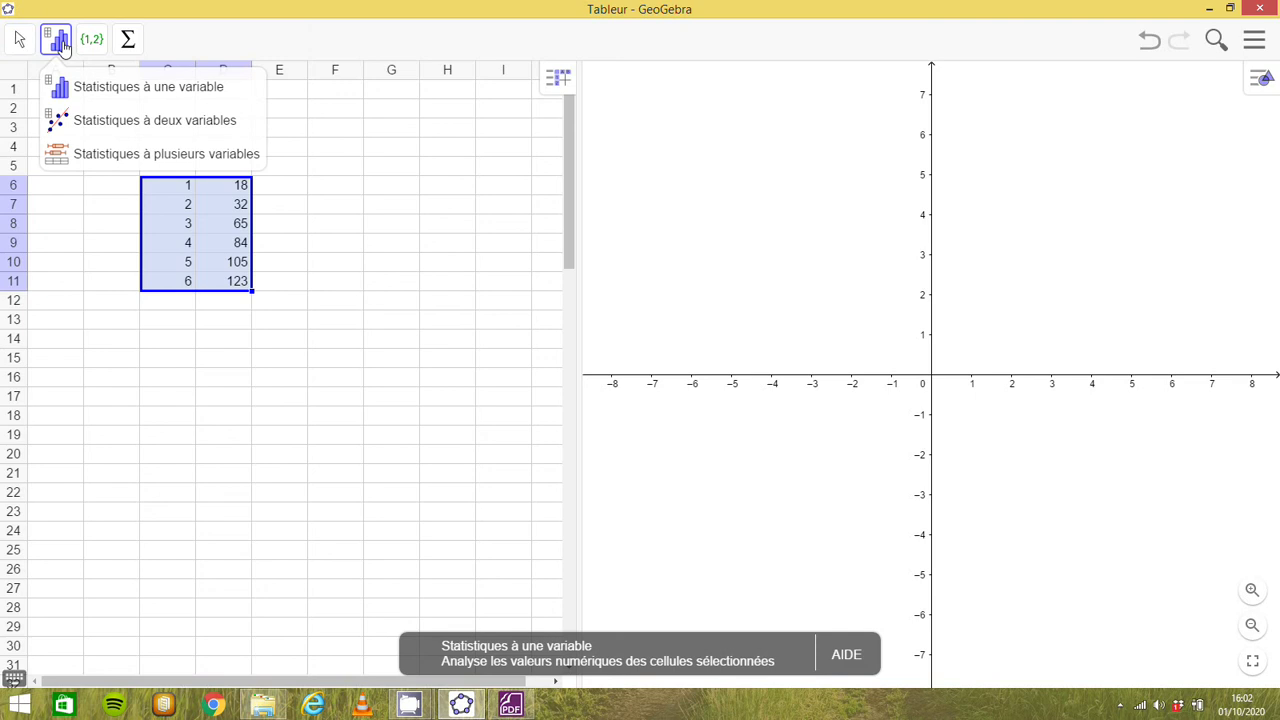
click(105, 121)
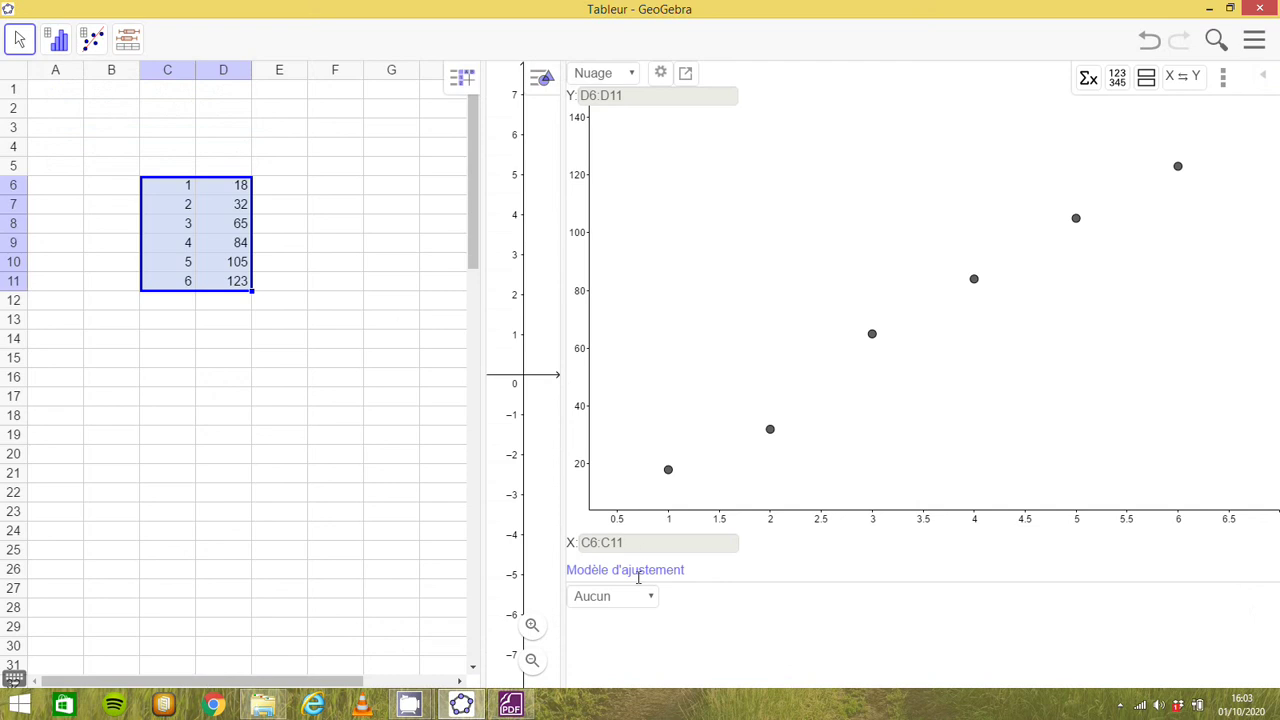
Fit a Linéaire regression model to the scatter plot and display the statistics table beside it.
click(652, 596)
click(652, 596)
click(648, 605)
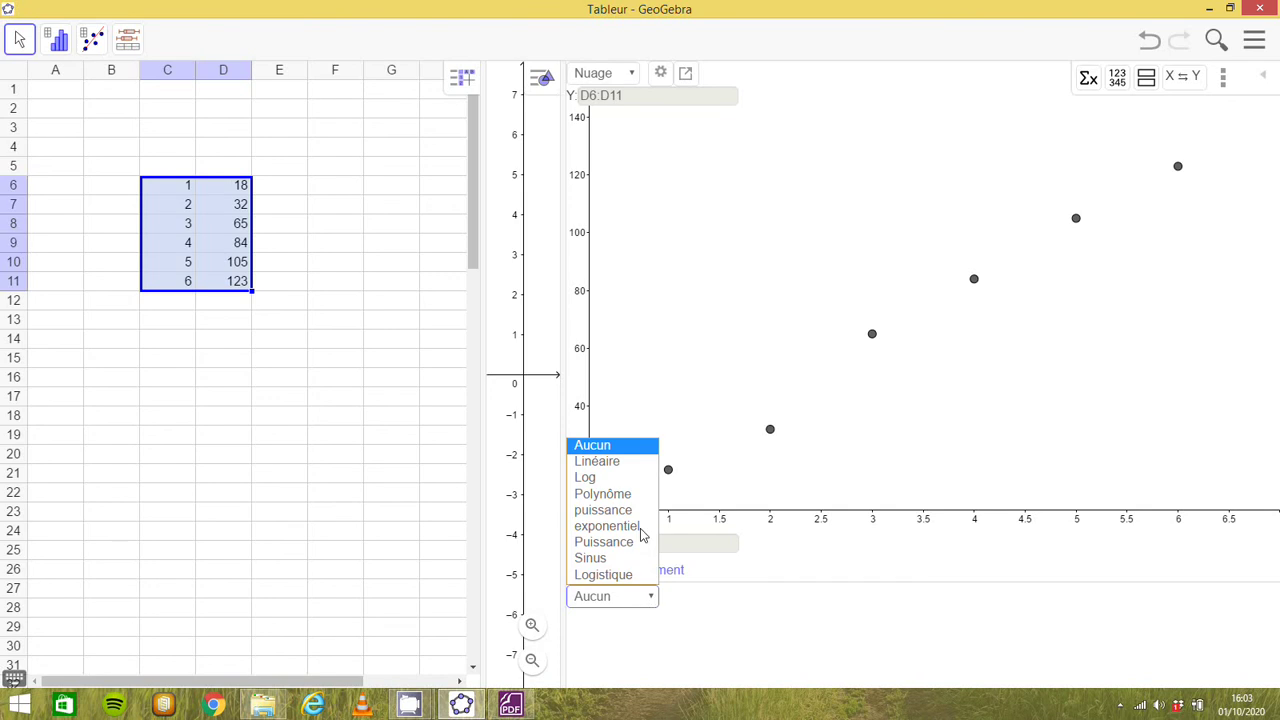
click(615, 462)
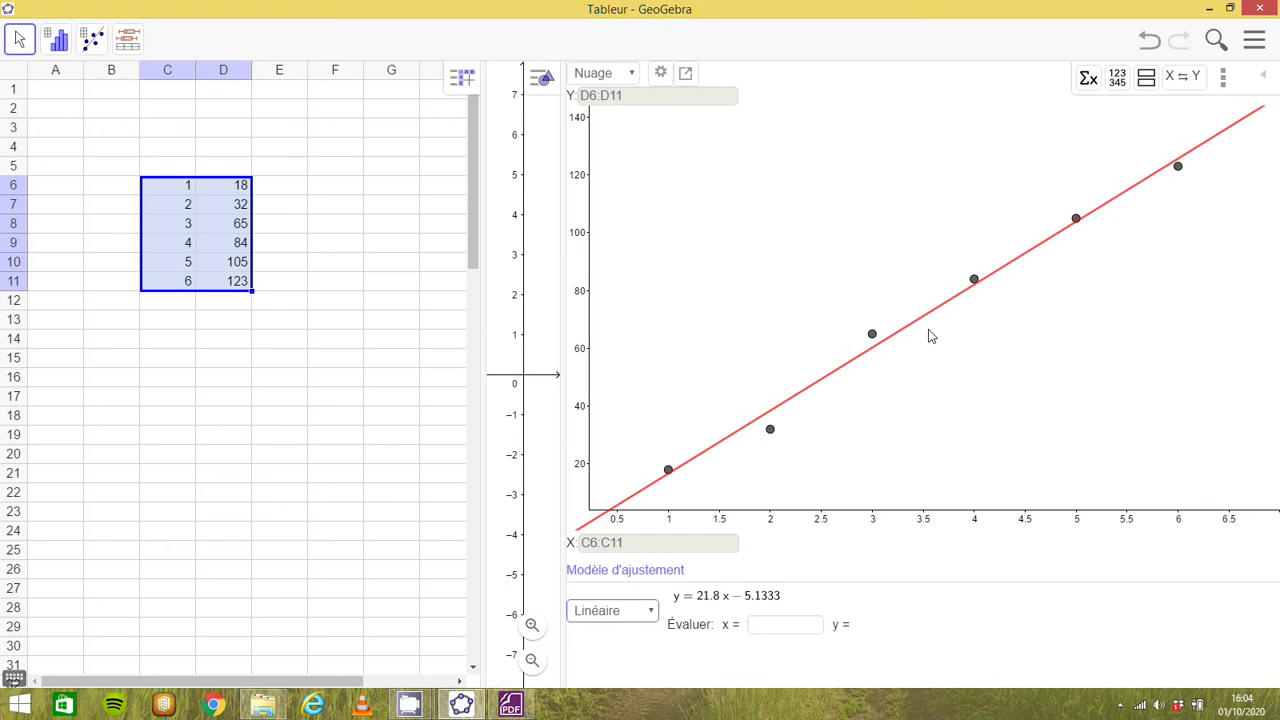
click(1086, 80)
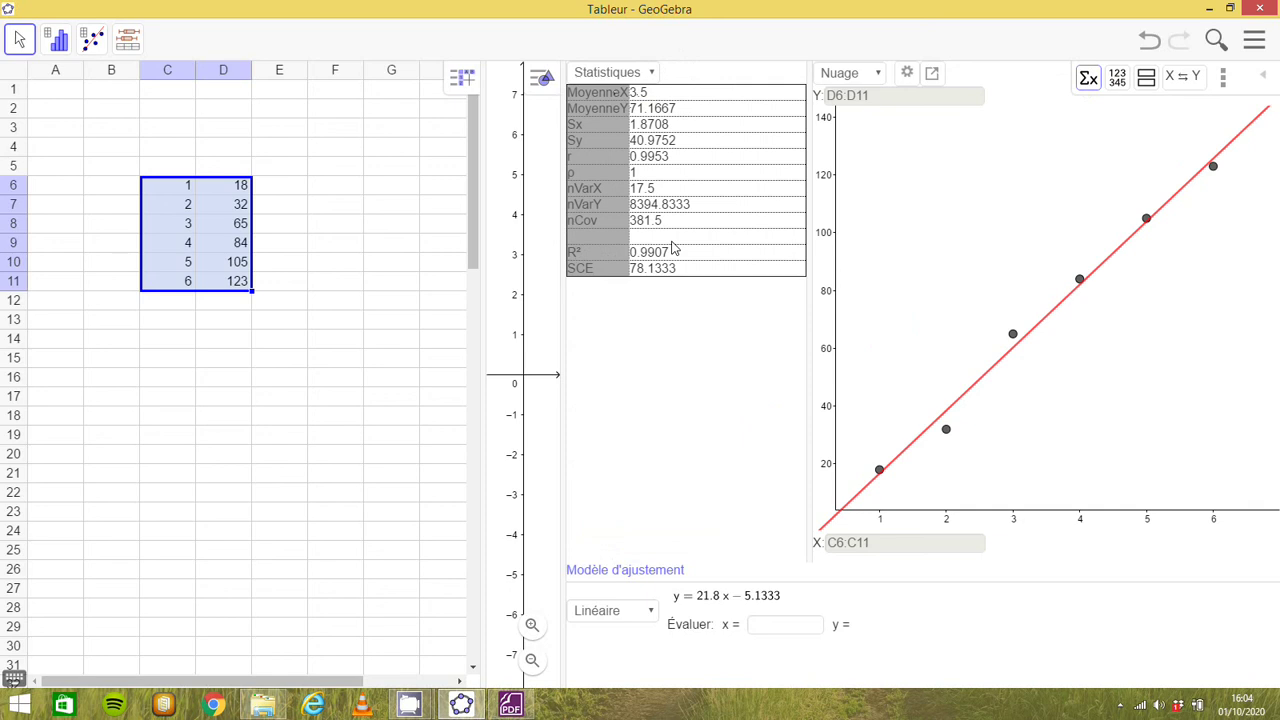
mouse_move(409, 705)
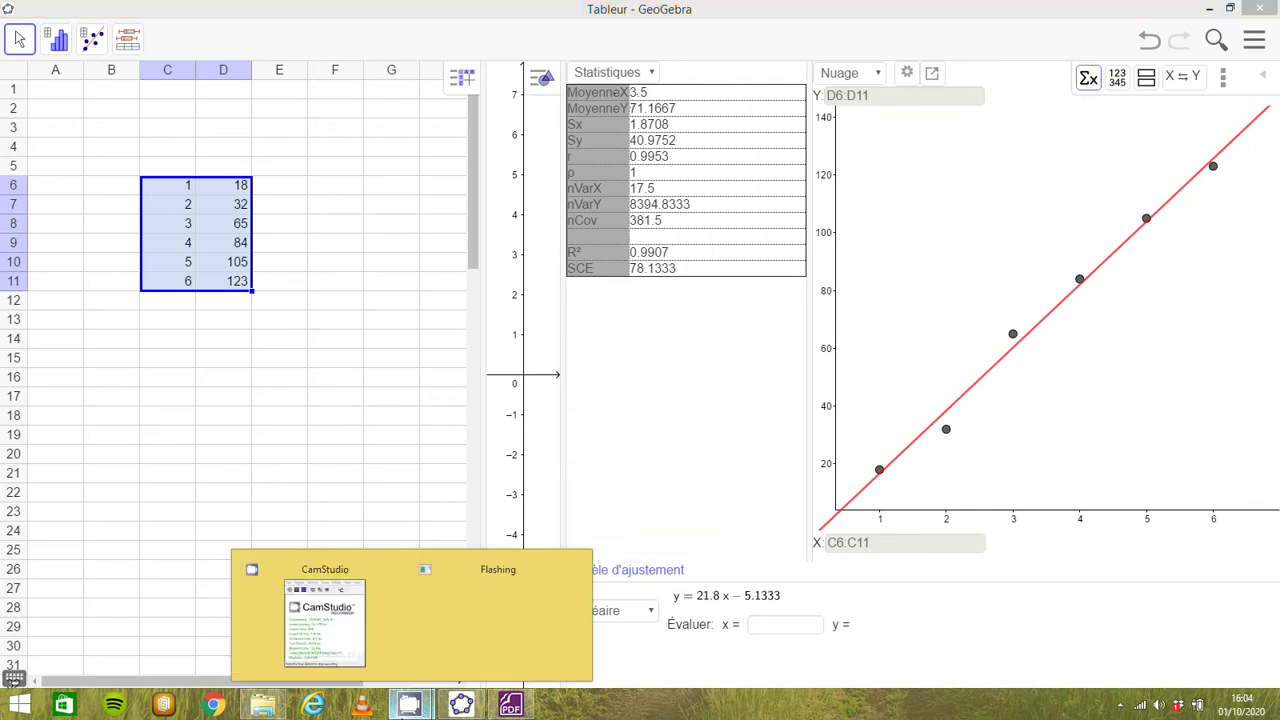